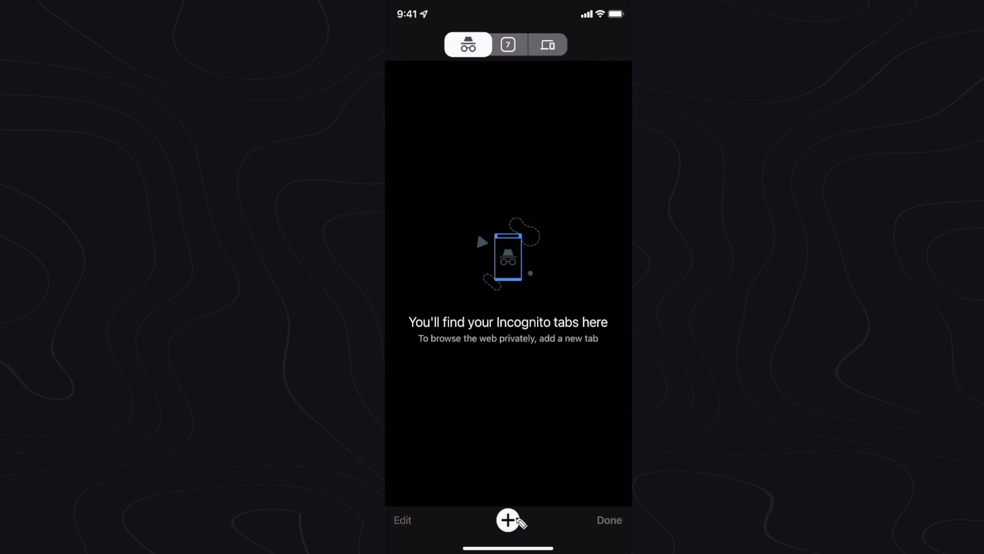
- Start a new incognito tab to search Google for 'wikipedia'
{"action": "left_click", "coordinate": [508, 520]}
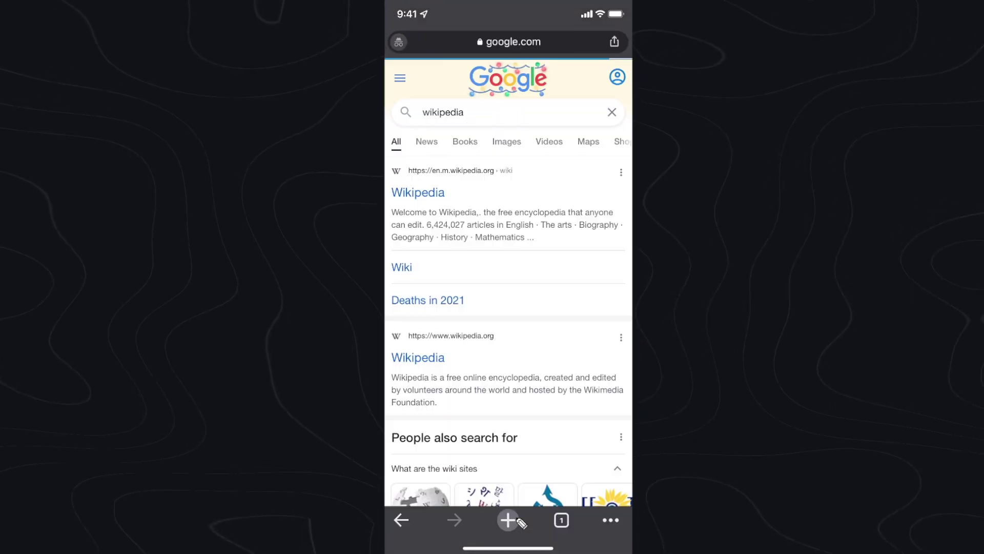
- Open the en.m.wikipedia.org result to load the English Wikipedia mobile main page
{"action": "left_click", "coordinate": [422, 194]}
{"action": "scroll", "coordinate": [531, 234], "scroll_direction": "down", "scroll_amount": 3}
{"action": "scroll", "coordinate": [531, 234], "scroll_direction": "down", "scroll_amount": 3}
{"action": "scroll", "coordinate": [531, 234], "scroll_direction": "down", "scroll_amount": 5}
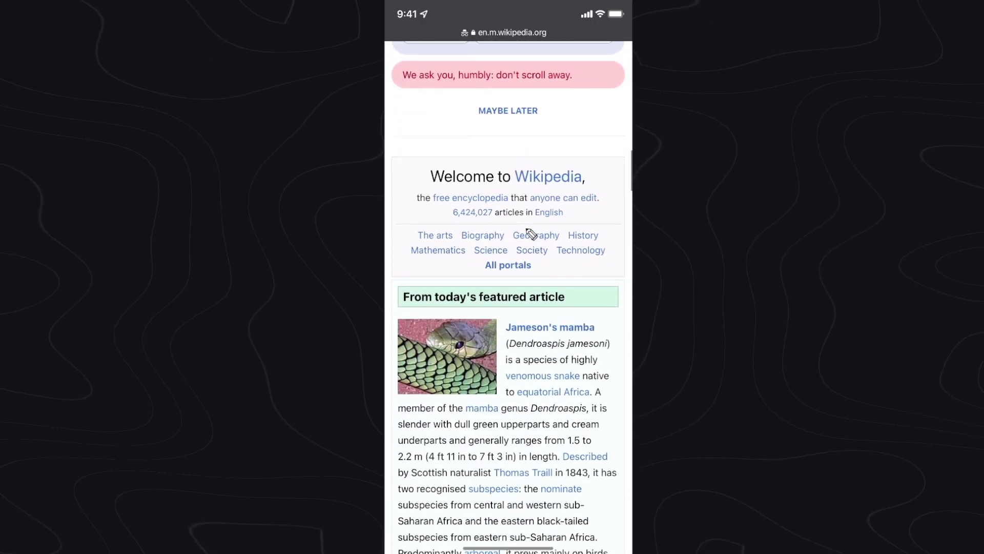
{"action": "scroll", "coordinate": [531, 234], "scroll_direction": "down", "scroll_amount": 1}
{"action": "scroll", "coordinate": [531, 234], "scroll_direction": "down", "scroll_amount": 2}
{"action": "scroll", "coordinate": [531, 234], "scroll_direction": "down", "scroll_amount": 2}
{"action": "scroll", "coordinate": [530, 233], "scroll_direction": "down", "scroll_amount": 1}
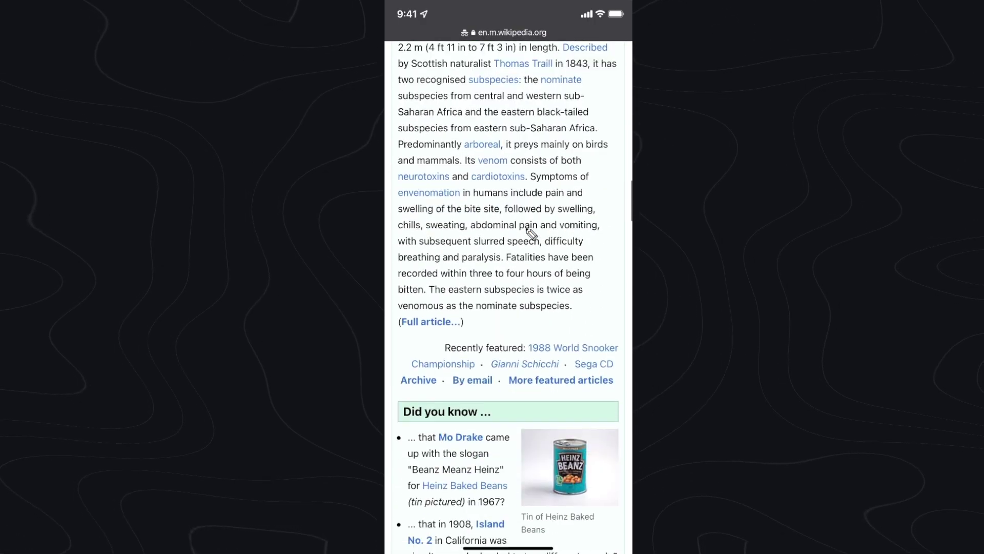
{"action": "scroll", "coordinate": [531, 234], "scroll_direction": "down", "scroll_amount": 5}
{"action": "scroll", "coordinate": [531, 234], "scroll_direction": "down", "scroll_amount": 2}
{"action": "scroll", "coordinate": [531, 234], "scroll_direction": "down", "scroll_amount": 1}
{"action": "scroll", "coordinate": [531, 233], "scroll_direction": "down", "scroll_amount": 3}
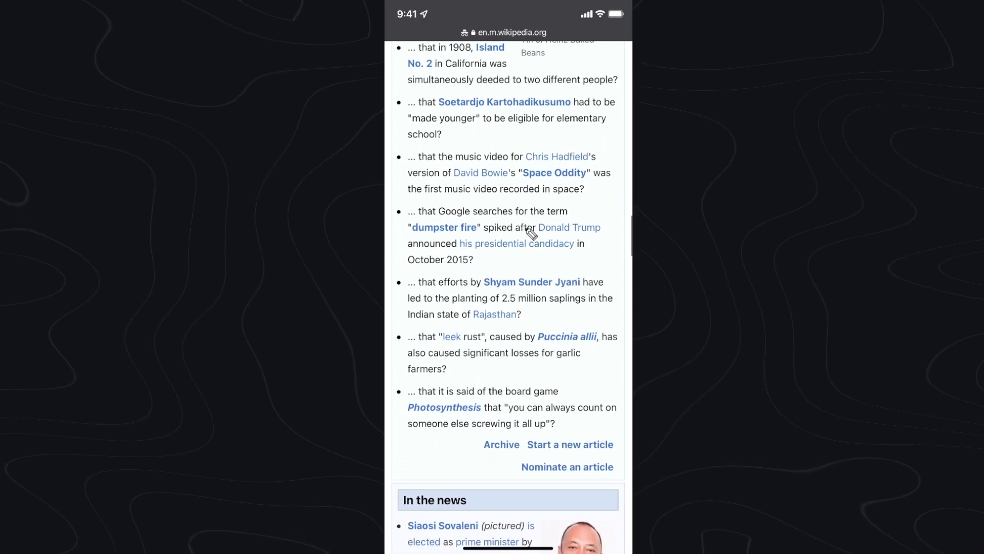
{"action": "scroll", "coordinate": [531, 234], "scroll_direction": "down", "scroll_amount": 1}
{"action": "scroll", "coordinate": [531, 234], "scroll_direction": "up", "scroll_amount": 15}
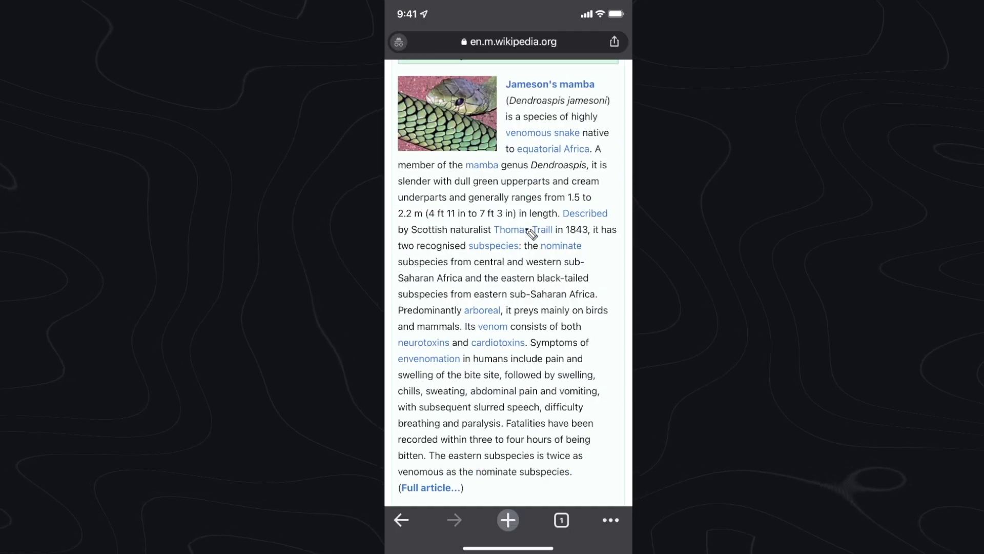